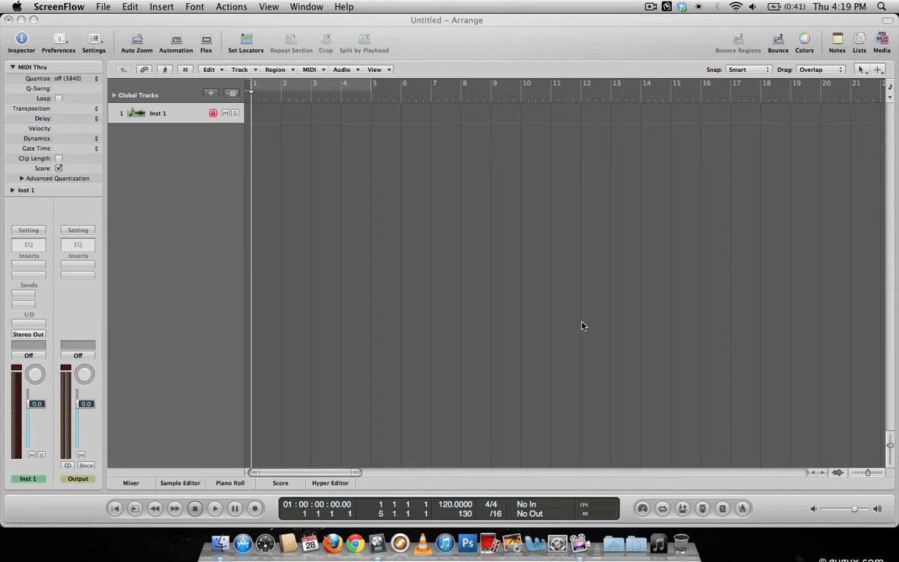
Rename the first instrument track as trigger.
{"action": "left_click", "coordinate": [469, 292]}
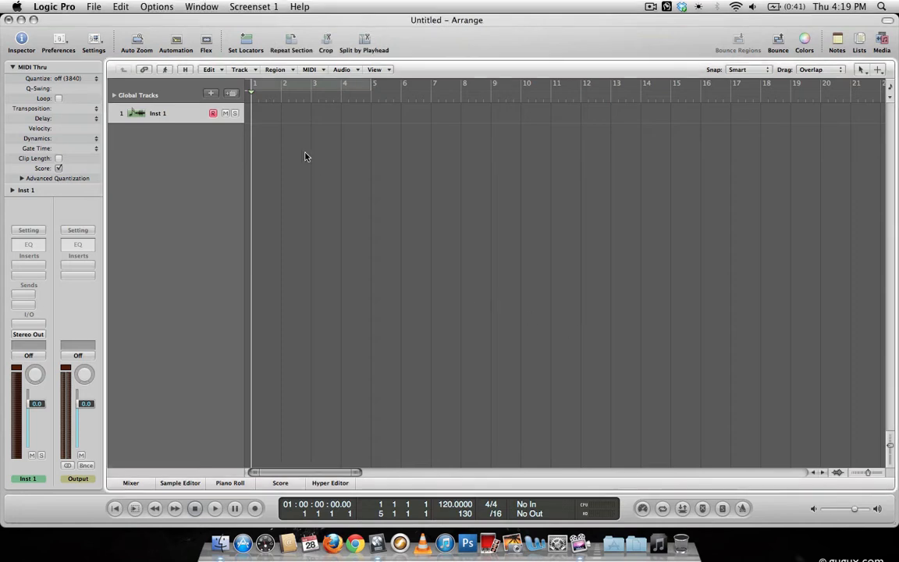
{"action": "double_click", "coordinate": [157, 113]}
{"action": "type", "text": "trigger"}
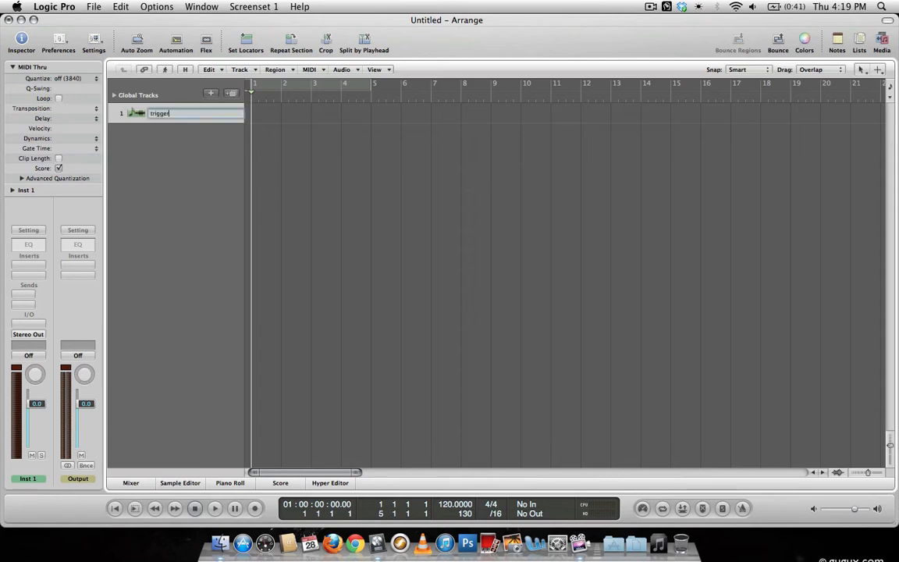
{"action": "key", "text": "Return"}
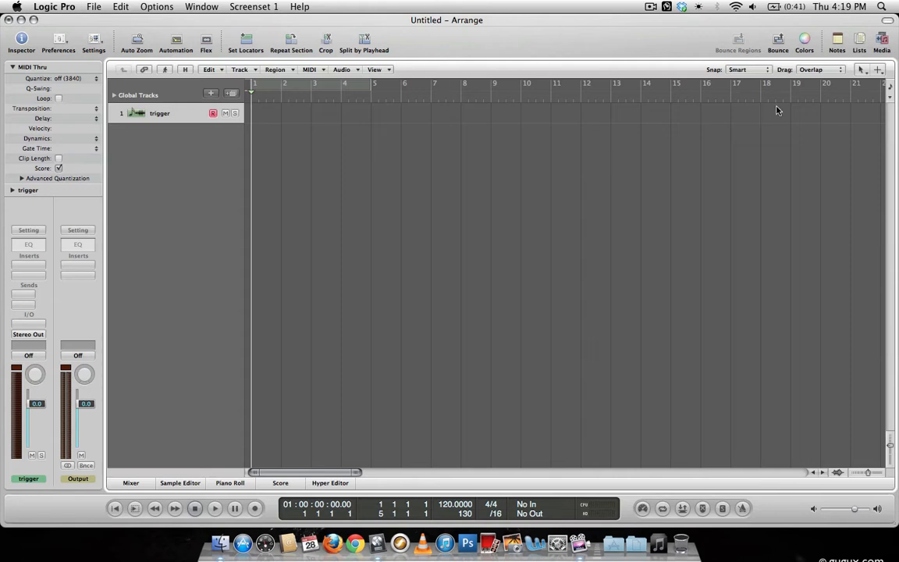
Load the Roland TR-808 Kit from the library's Electronic Drum Kits onto the trigger track.
{"action": "left_click", "coordinate": [882, 42]}
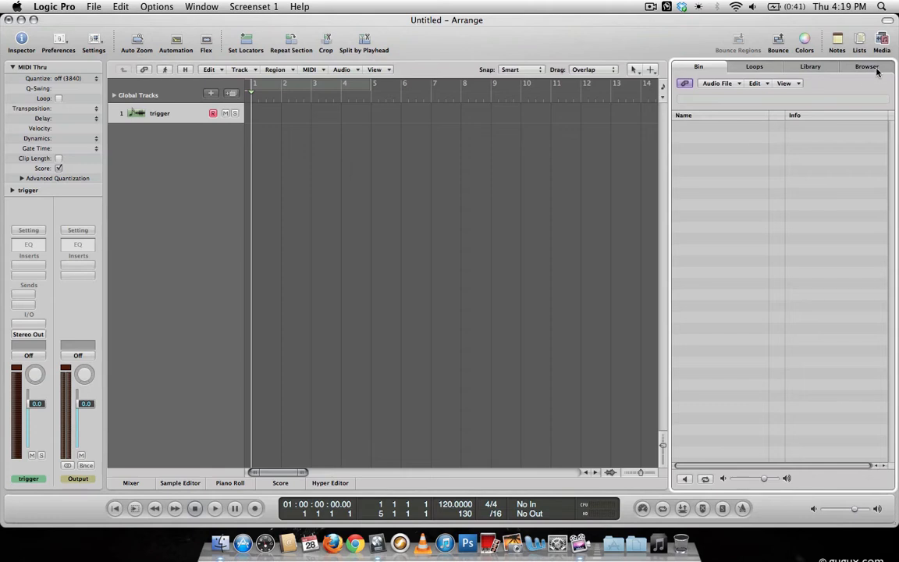
{"action": "left_click", "coordinate": [822, 68]}
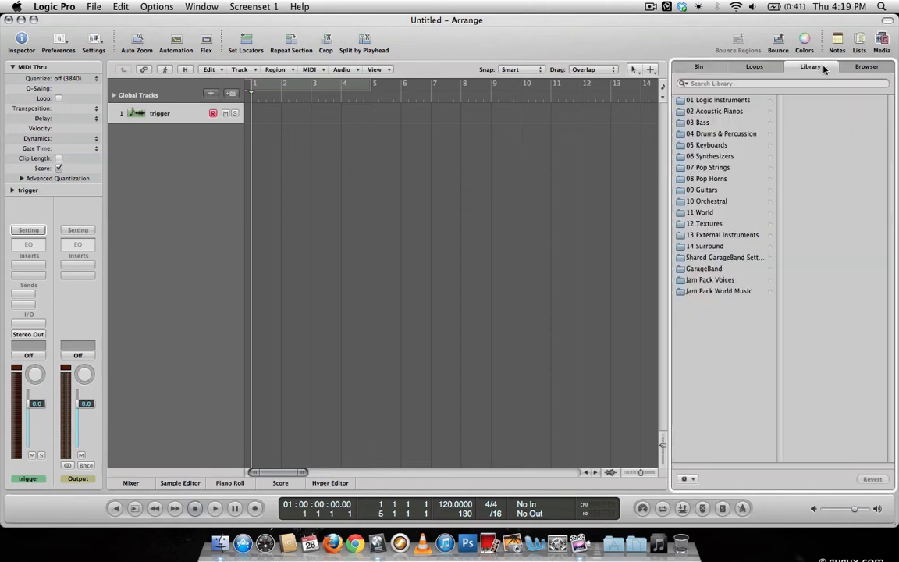
{"action": "left_click", "coordinate": [705, 135]}
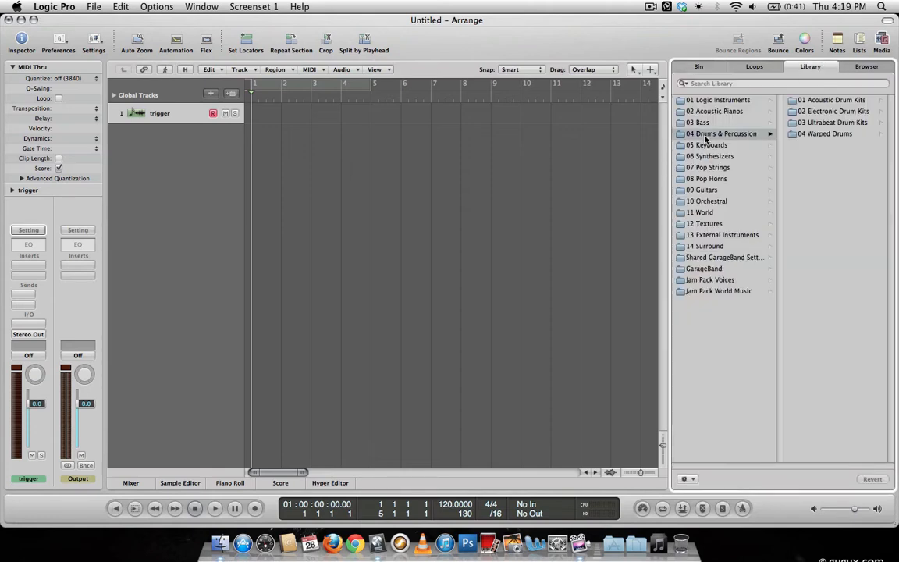
{"action": "left_click", "coordinate": [821, 111]}
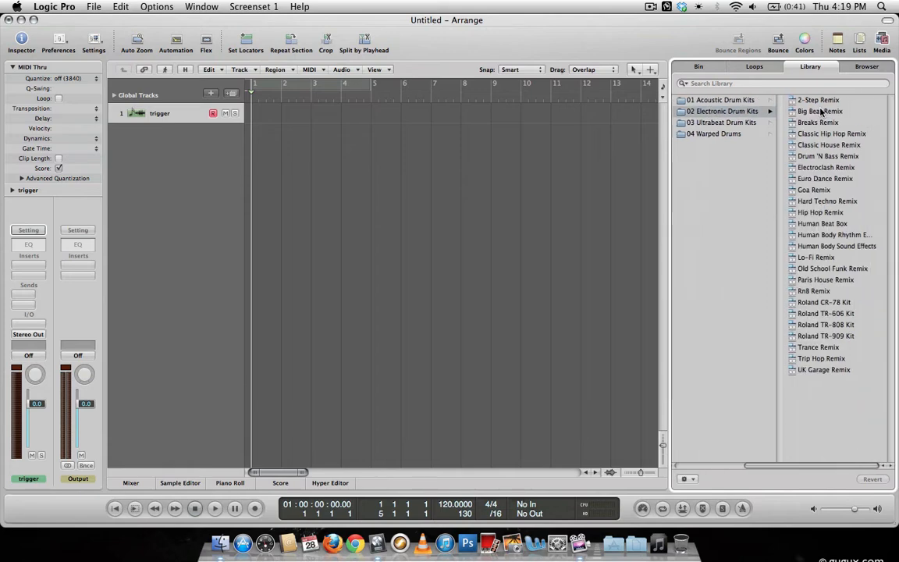
{"action": "left_click", "coordinate": [804, 324]}
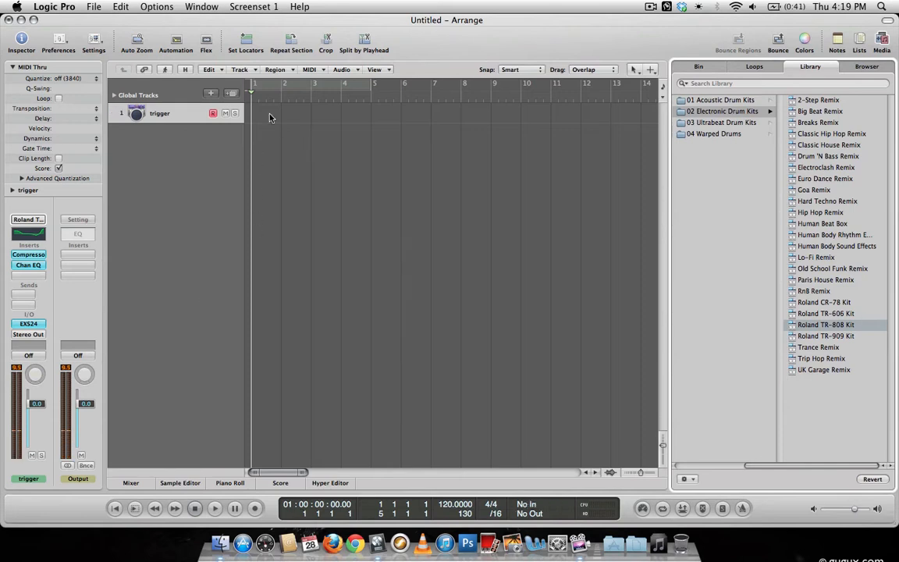
Create an empty one-bar MIDI region at bar 1 on the trigger track with the Pencil tool and open it in the piano roll.
{"action": "left_click", "coordinate": [650, 69]}
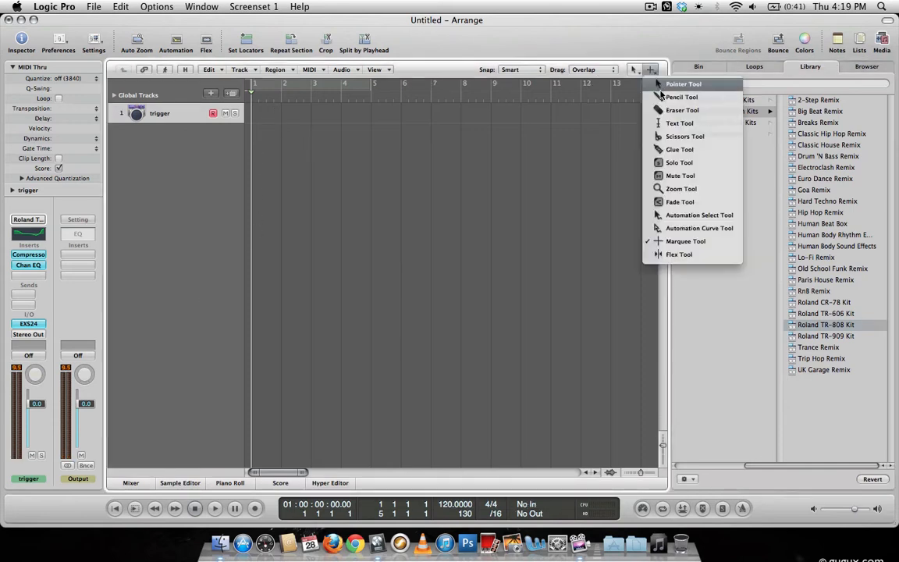
{"action": "left_click", "coordinate": [673, 94]}
{"action": "left_click", "coordinate": [260, 121]}
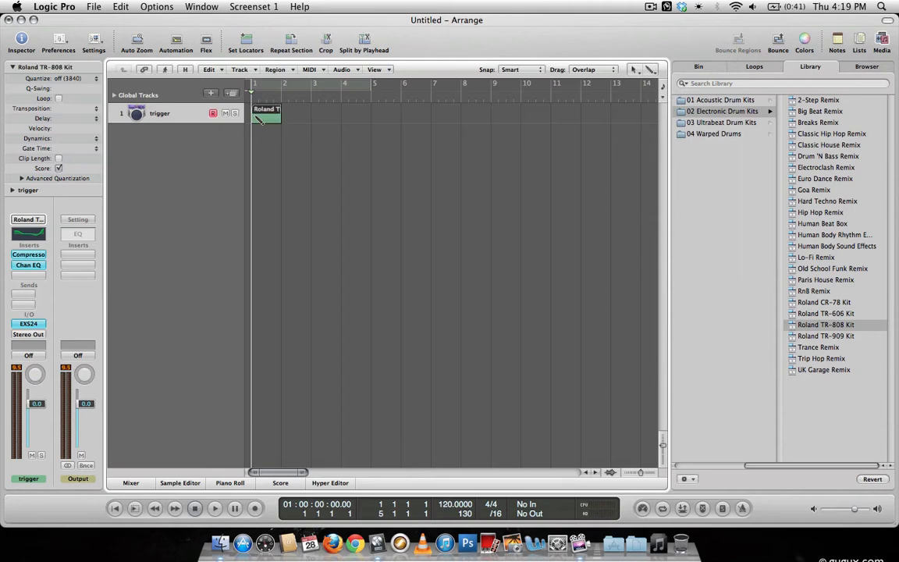
{"action": "double_click", "coordinate": [266, 113]}
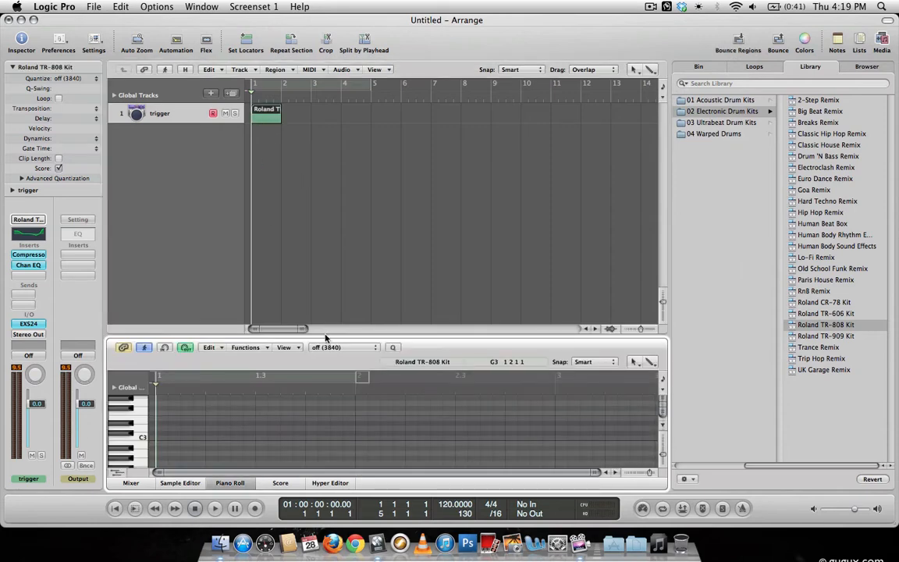
Fill the bar with a repeating pattern on each beat: two consecutive sixteenth notes on D-2 followed by one on G-2.
{"action": "left_click_drag", "start_coordinate": [326, 336], "coordinate": [326, 187]}
{"action": "scroll", "coordinate": [156, 388], "scroll_direction": "down", "scroll_amount": 5}
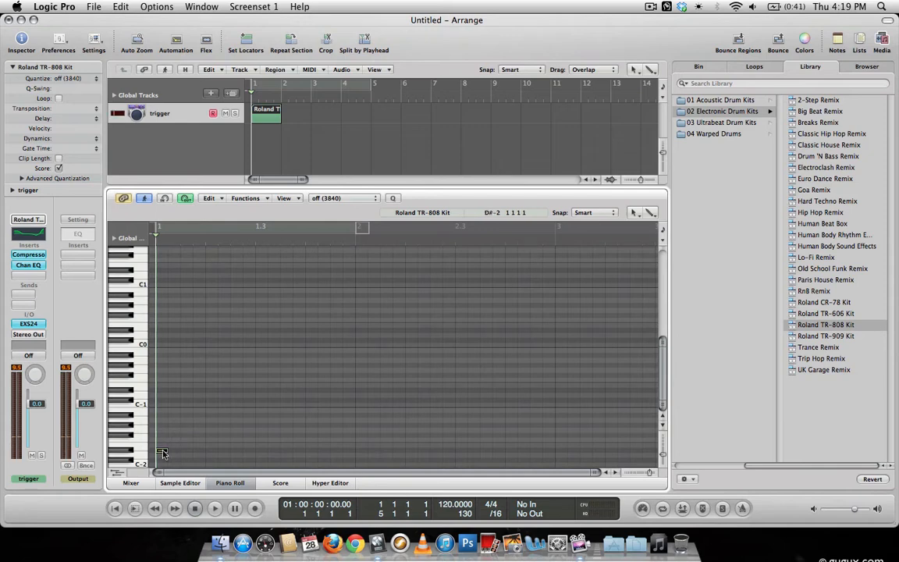
{"action": "left_click_drag", "start_coordinate": [162, 453], "coordinate": [163, 415]}
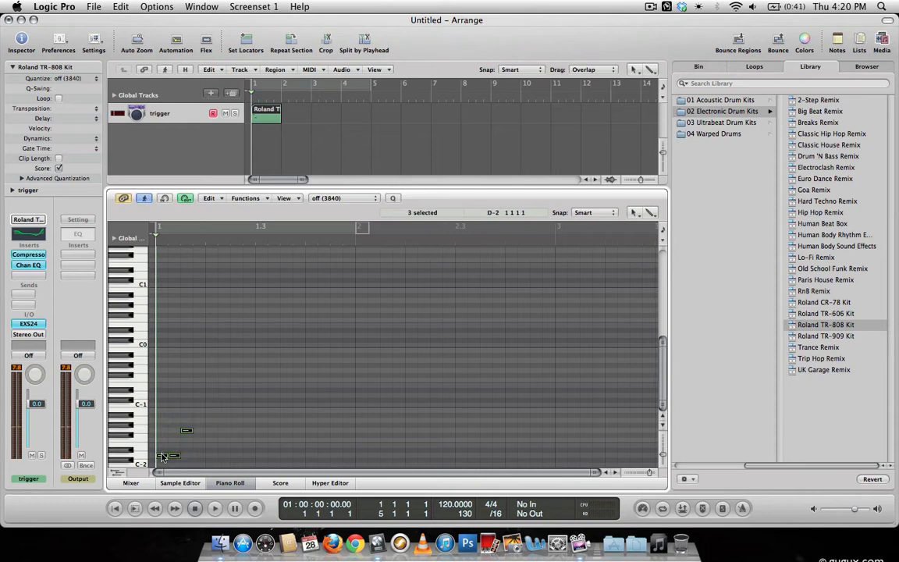
{"action": "left_click_drag", "start_coordinate": [163, 455], "coordinate": [152, 394]}
{"action": "left_click", "coordinate": [263, 459]}
{"action": "left_click_drag", "start_coordinate": [176, 457], "coordinate": [275, 459]}
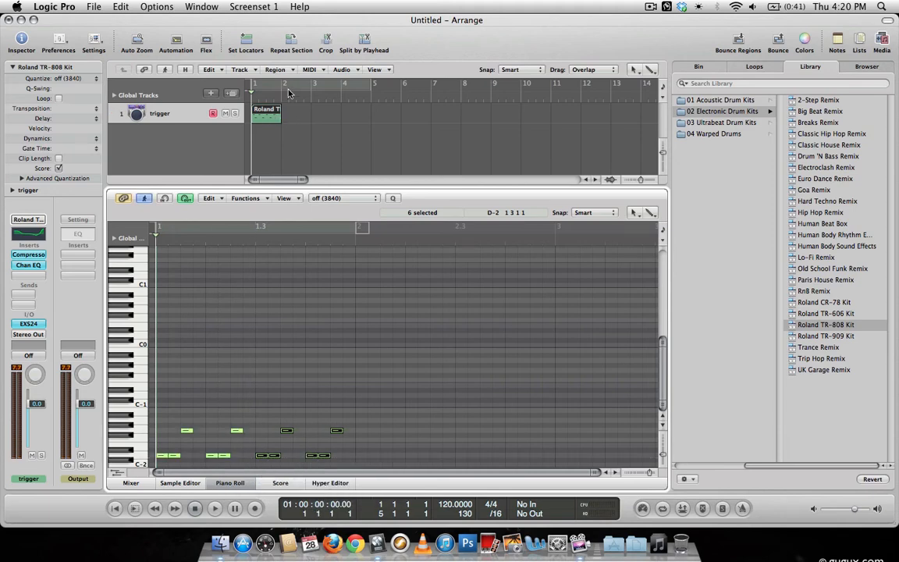
Turn on cycle mode, loop the drum region up to bar 5, and play it back briefly.
{"action": "key", "text": "c"}
{"action": "left_click_drag", "start_coordinate": [284, 109], "coordinate": [380, 112]}
{"action": "key", "text": "space"}
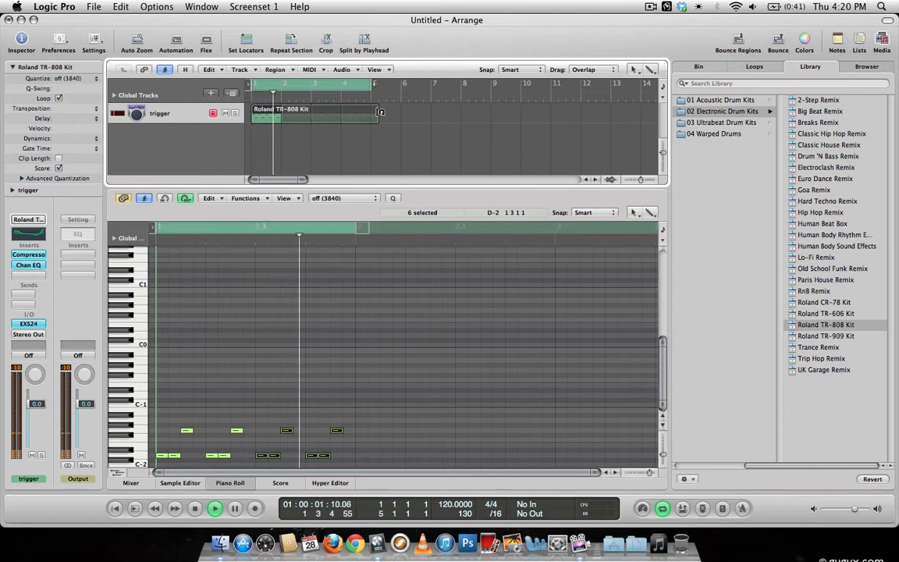
{"action": "key", "text": "space"}
{"action": "left_click", "coordinate": [380, 112]}
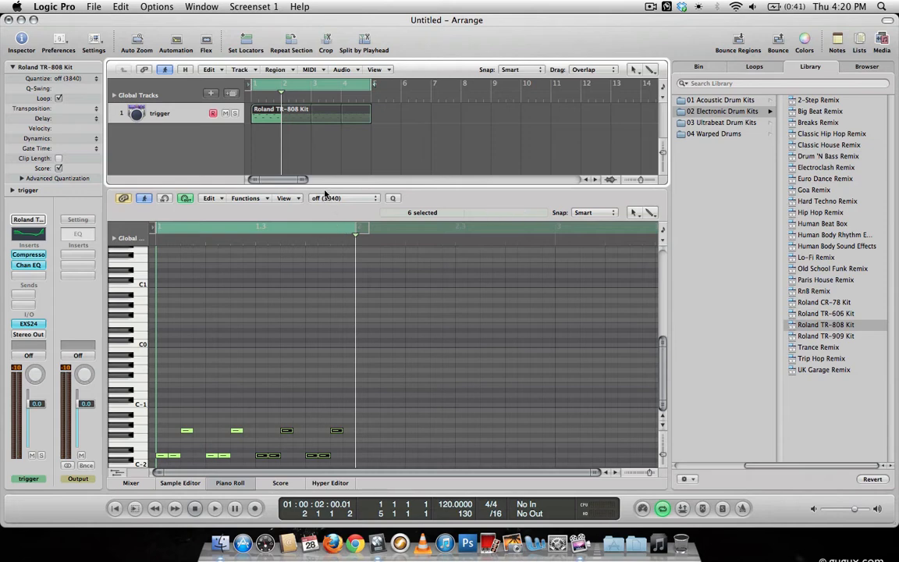
Enlarge the arrange area and audition the second D-2 note and the first G-2 note of the pattern.
{"action": "left_click_drag", "start_coordinate": [326, 195], "coordinate": [305, 346]}
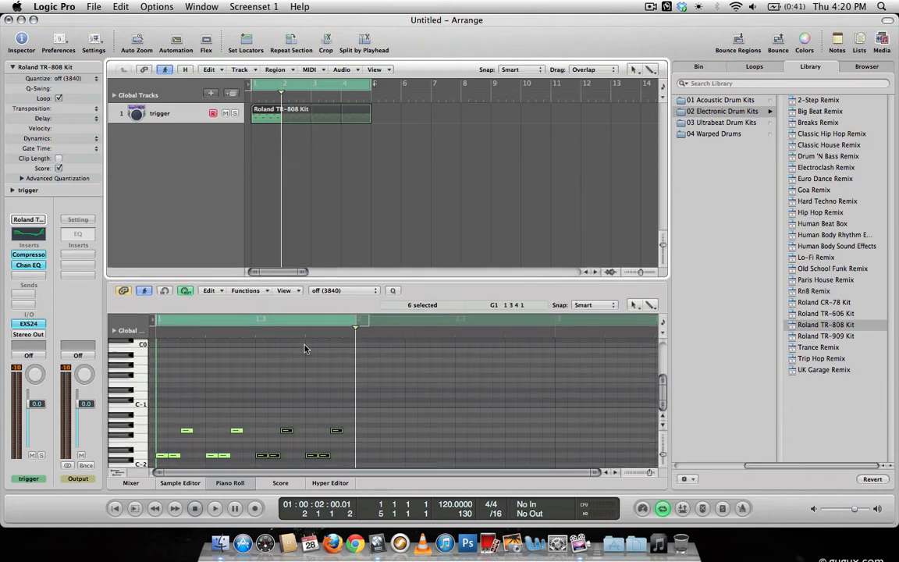
{"action": "left_click", "coordinate": [238, 414]}
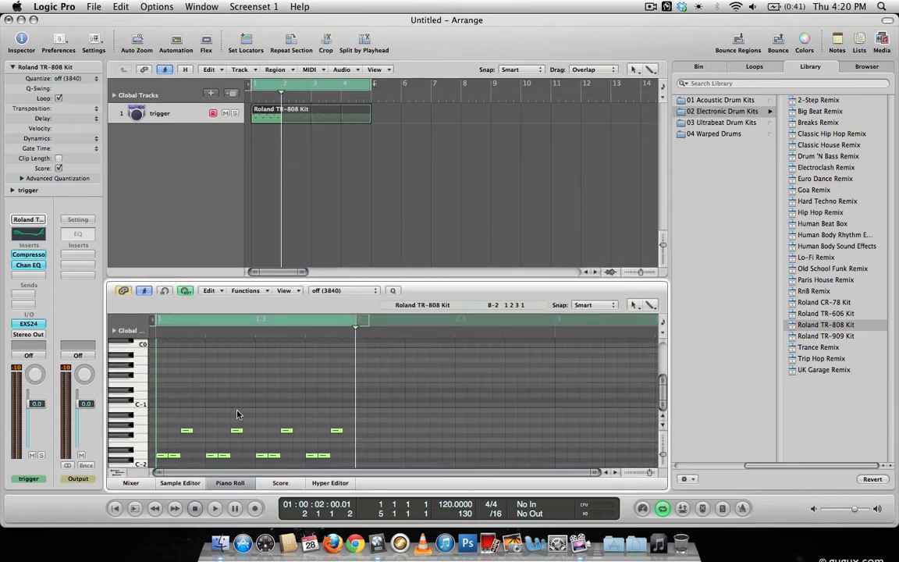
{"action": "left_click", "coordinate": [170, 456]}
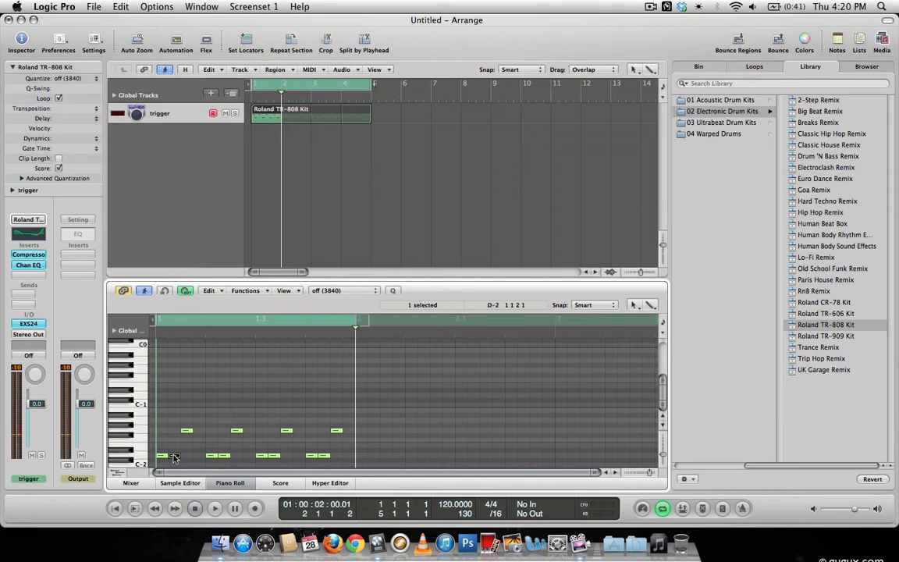
{"action": "left_click", "coordinate": [186, 431]}
Add one new software instrument track below the trigger track.
{"action": "left_click", "coordinate": [180, 114]}
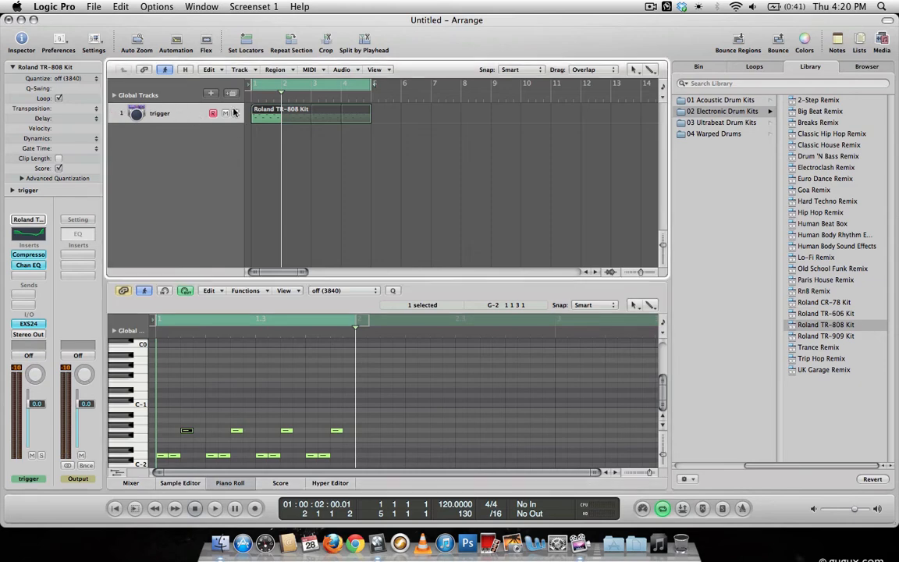
{"action": "left_click", "coordinate": [211, 93]}
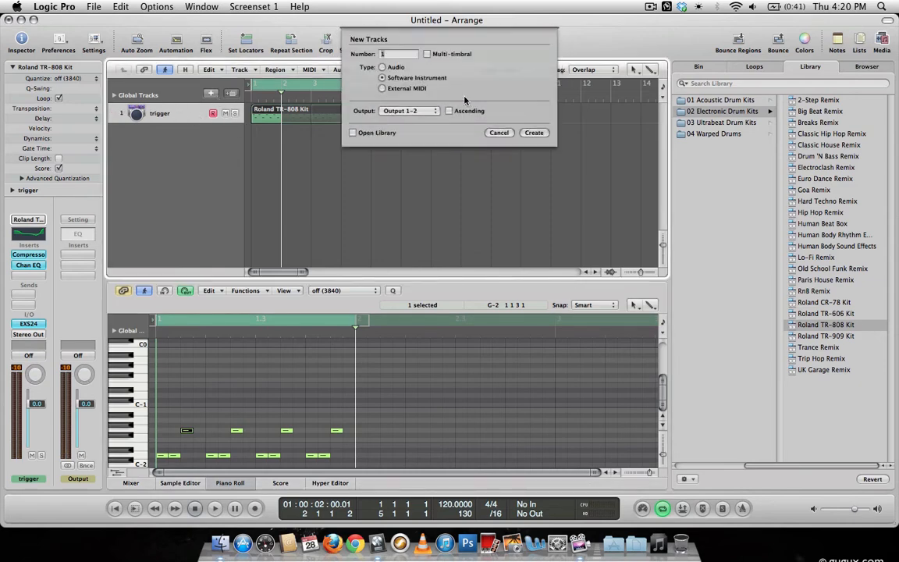
{"action": "left_click", "coordinate": [536, 132]}
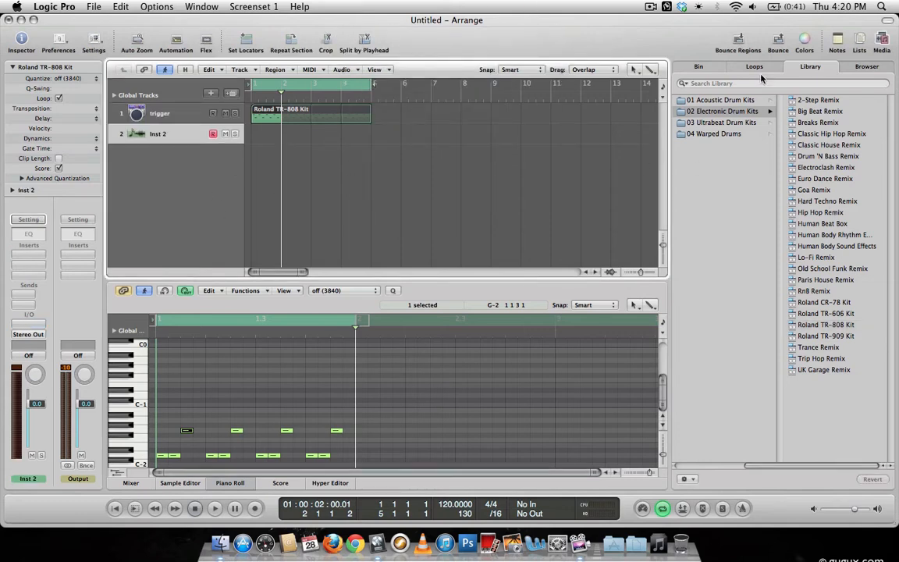
Load the Analog Pad sound from the library's Synth Pads onto the new instrument track.
{"action": "scroll", "coordinate": [732, 143], "scroll_direction": "left", "scroll_amount": 5}
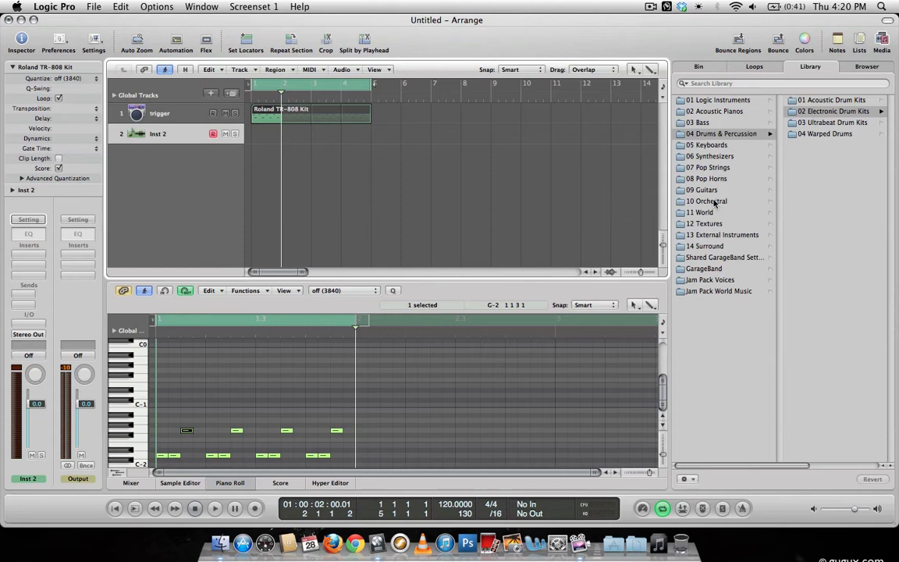
{"action": "left_click", "coordinate": [710, 157]}
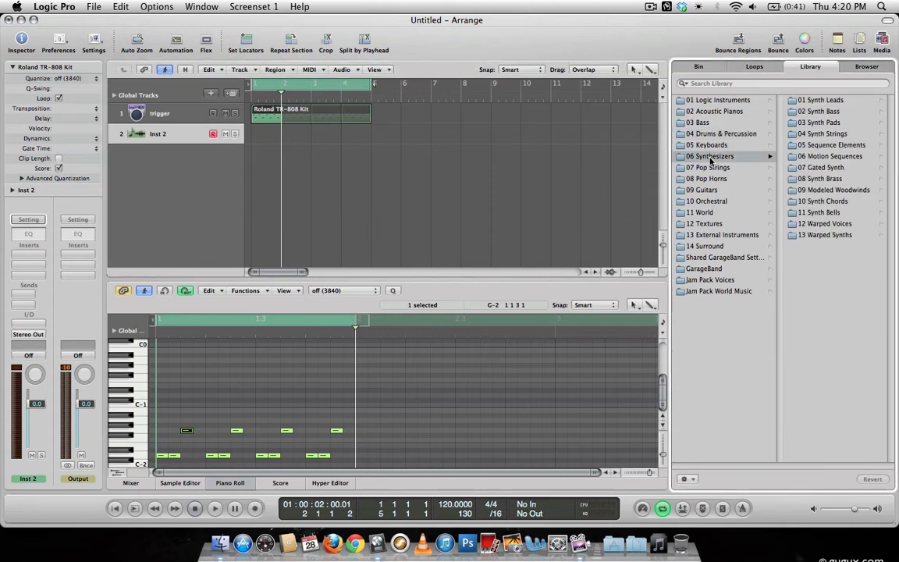
{"action": "left_click", "coordinate": [821, 122]}
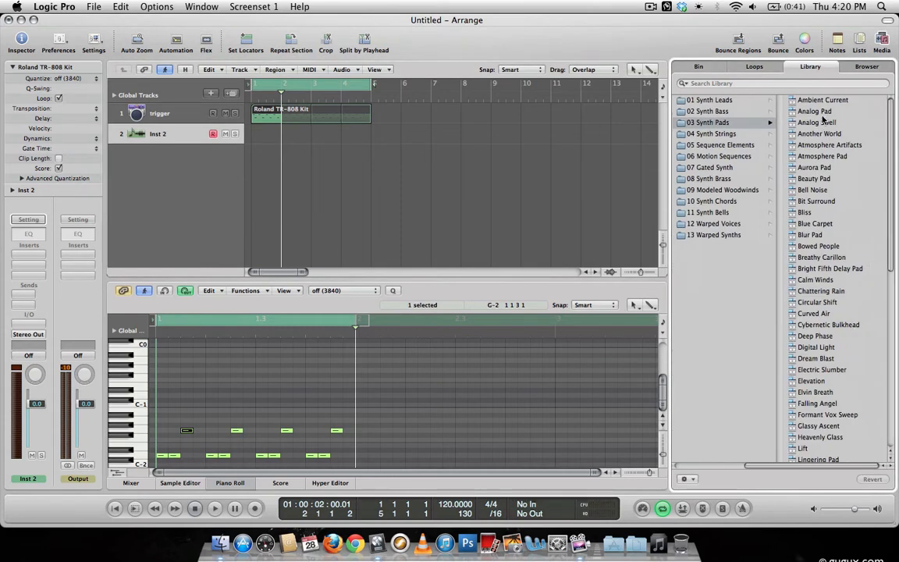
{"action": "left_click", "coordinate": [816, 111]}
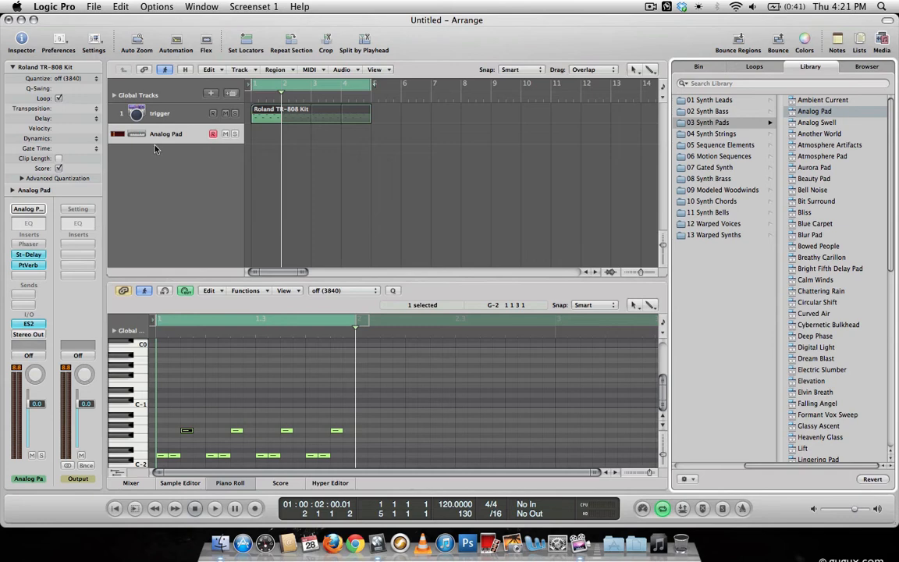
Route the trigger track's output to Bus 1 and play the loop to check the signal.
{"action": "left_click", "coordinate": [150, 114]}
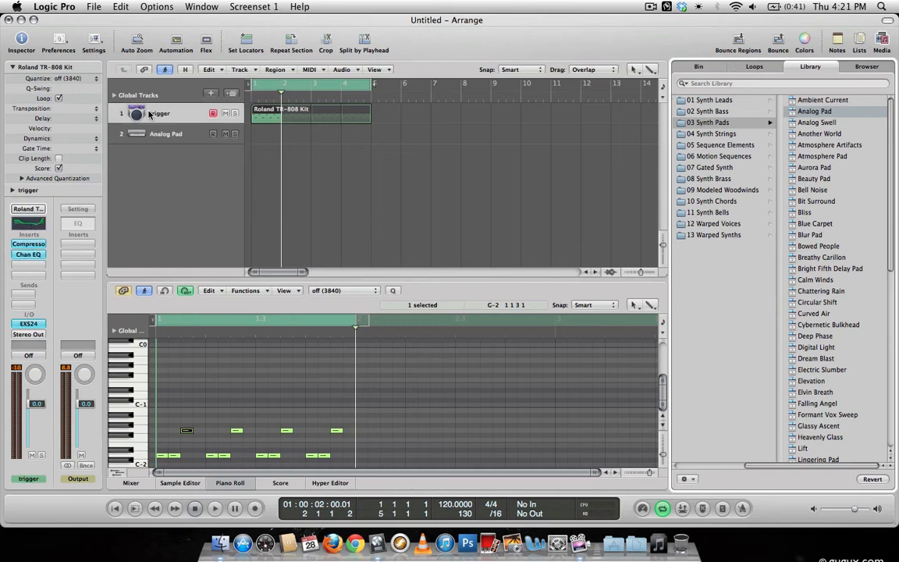
{"action": "left_click", "coordinate": [28, 335]}
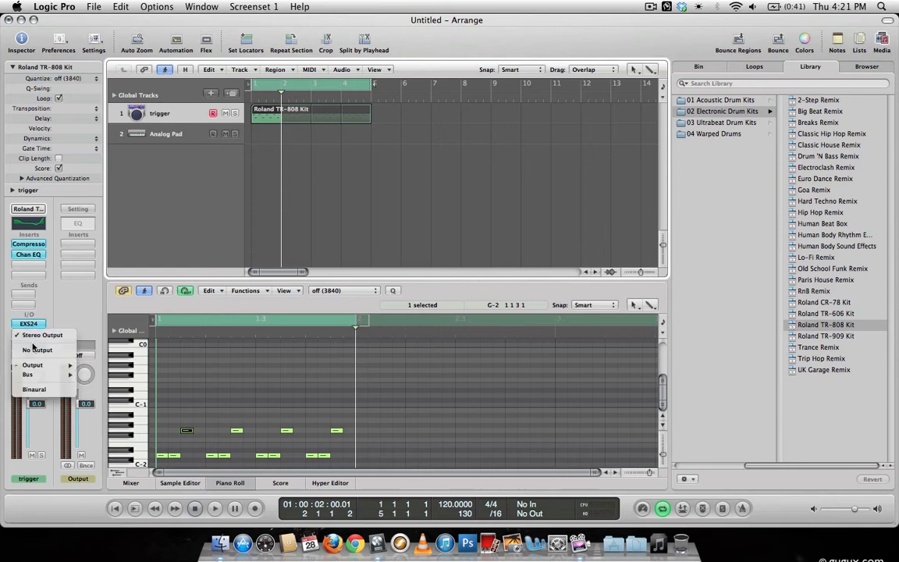
{"action": "mouse_move", "coordinate": [43, 375]}
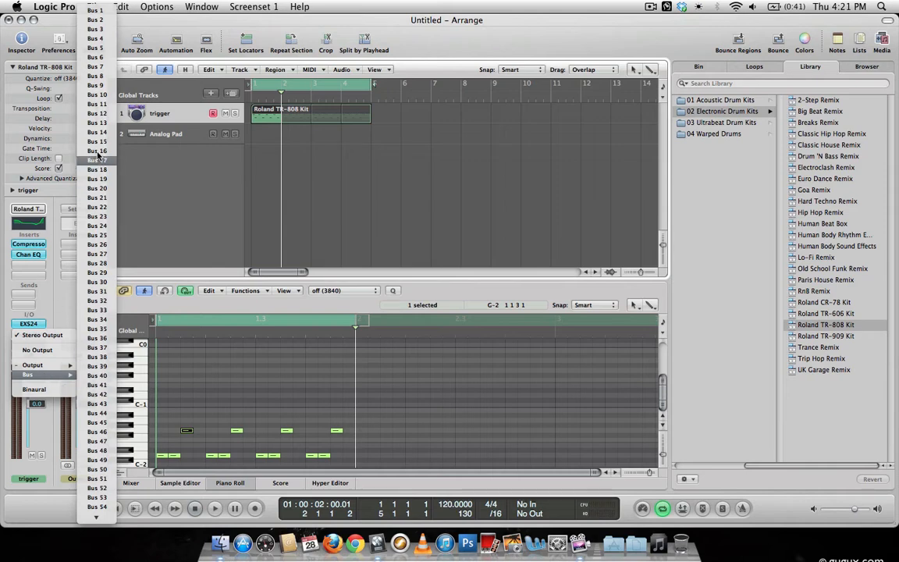
{"action": "left_click", "coordinate": [96, 10]}
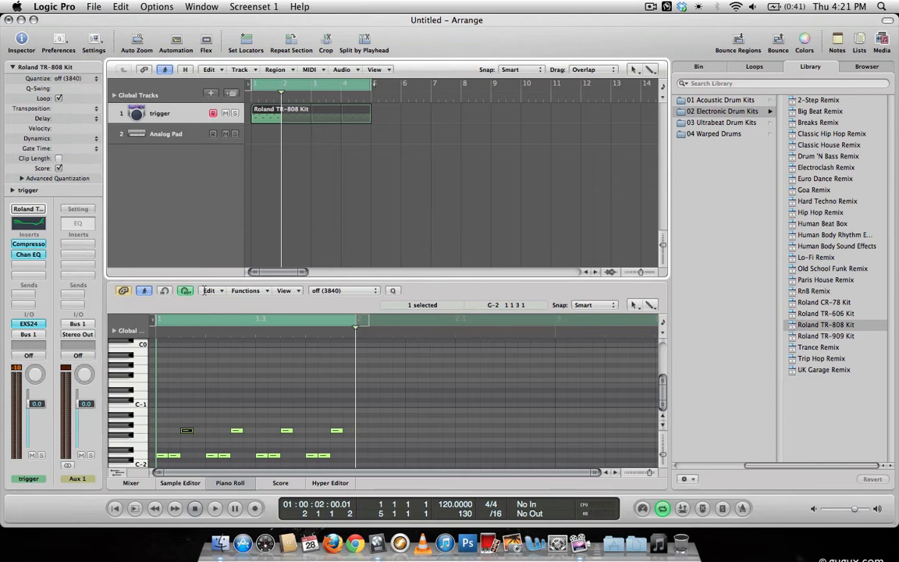
{"action": "key", "text": "space"}
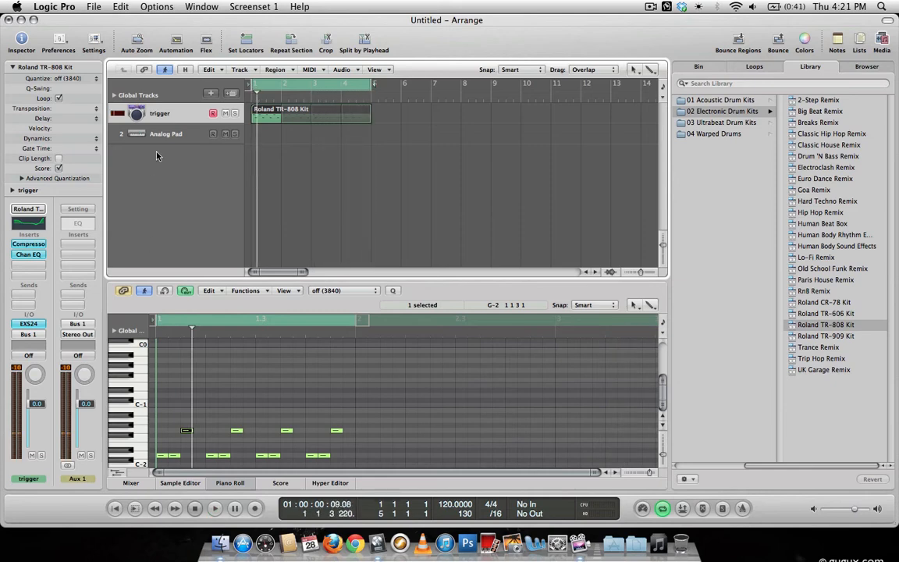
Set the Aux 1 channel's output to No Output and play the loop to check it.
{"action": "left_click", "coordinate": [84, 335]}
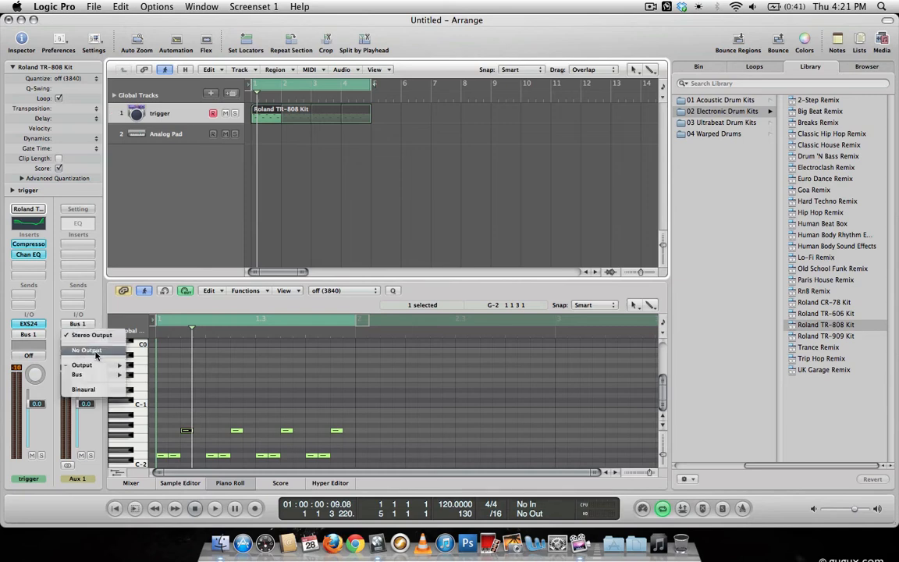
{"action": "left_click", "coordinate": [96, 352]}
{"action": "key", "text": "space"}
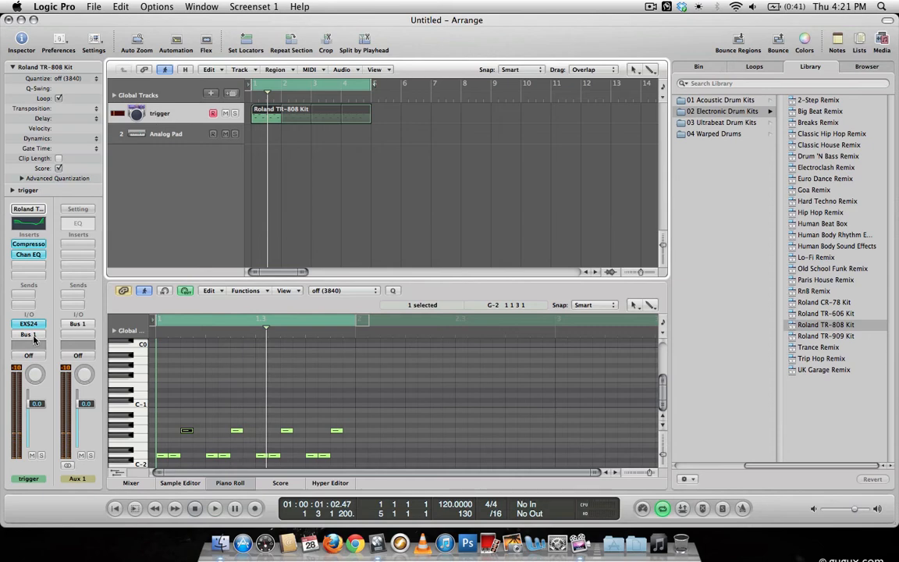
Insert a stereo Noise Gate on the Analog Pad track's free insert slot and set its side chain to Bus 1.
{"action": "left_click", "coordinate": [172, 133]}
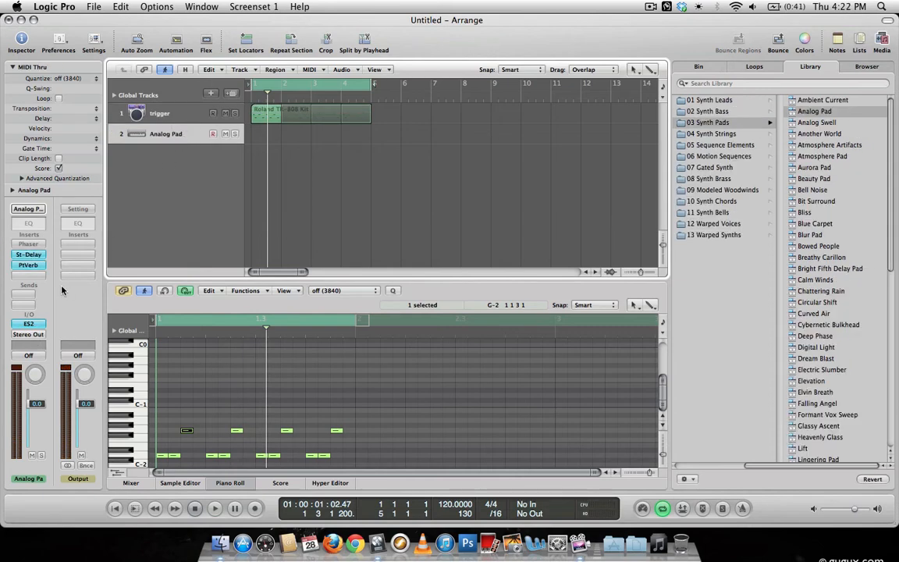
{"action": "left_click", "coordinate": [35, 278]}
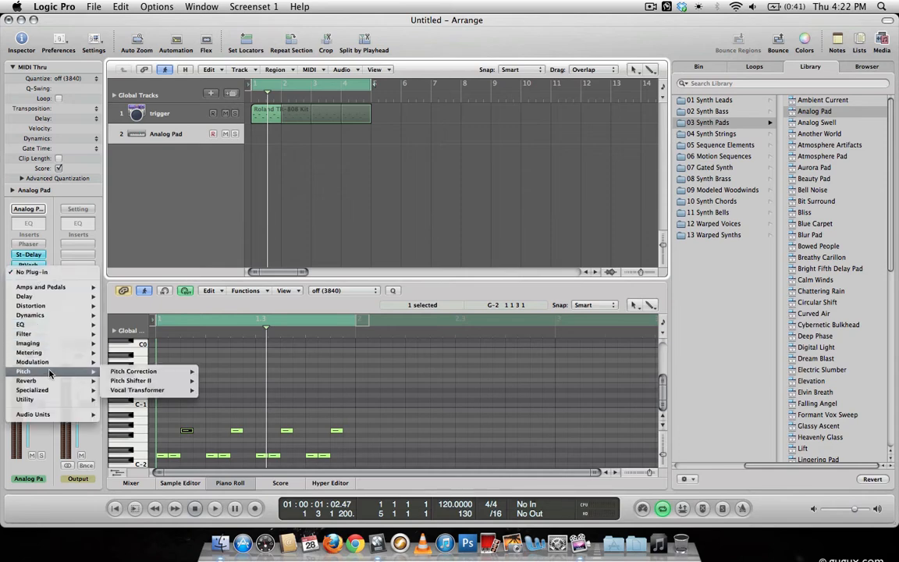
{"action": "mouse_move", "coordinate": [35, 315]}
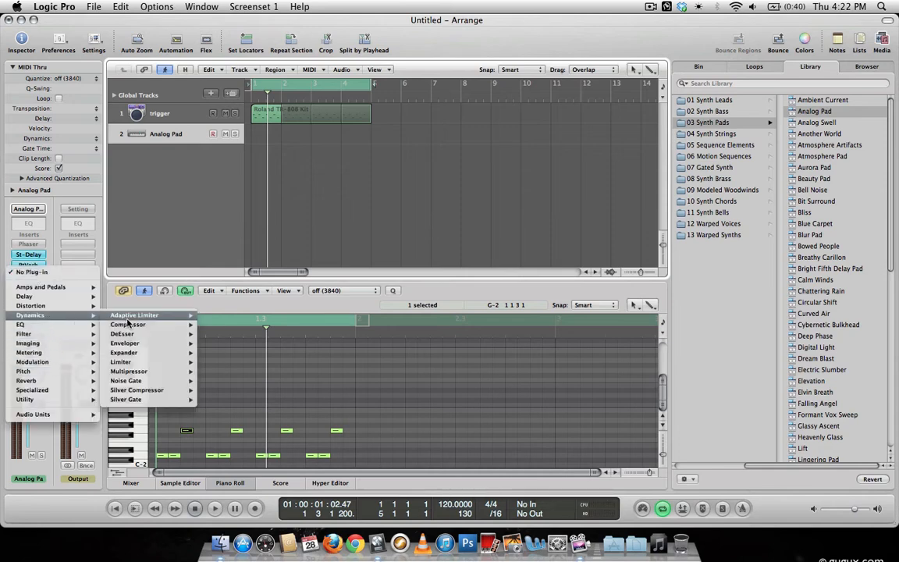
{"action": "mouse_move", "coordinate": [128, 328]}
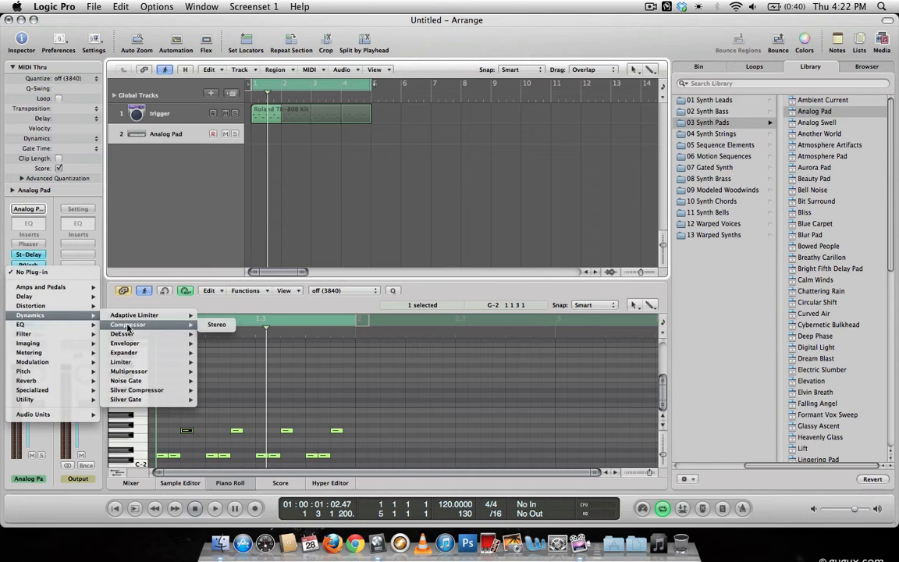
{"action": "mouse_move", "coordinate": [141, 384]}
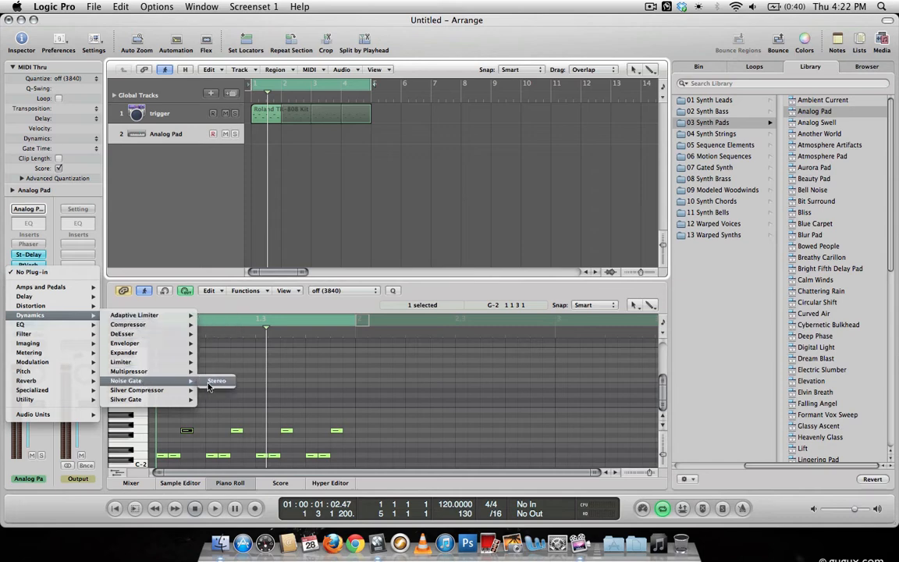
{"action": "left_click", "coordinate": [215, 382]}
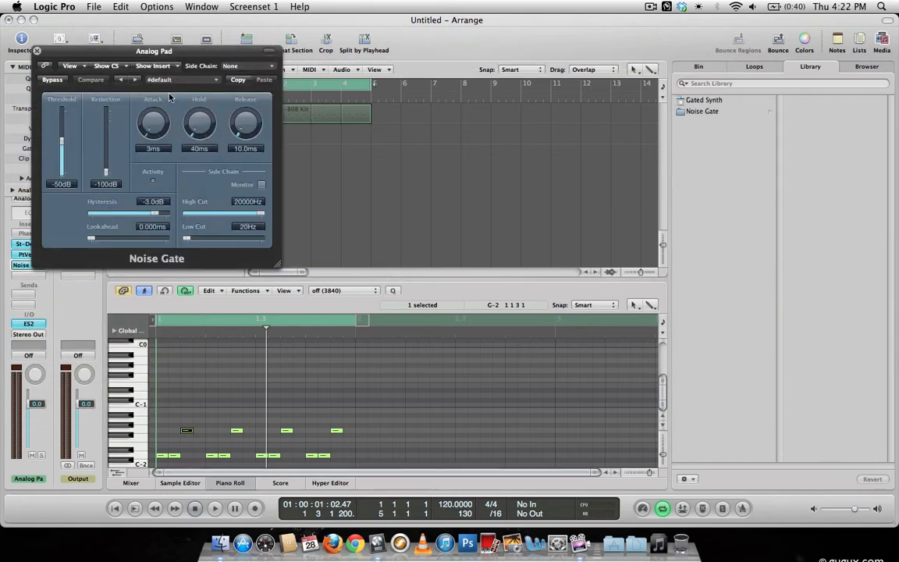
{"action": "left_click", "coordinate": [261, 69]}
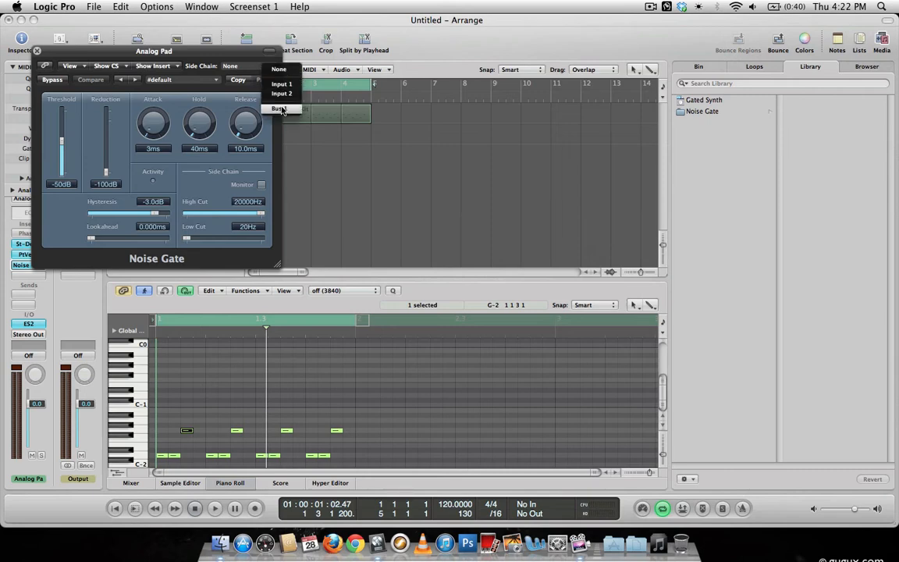
{"action": "left_click", "coordinate": [281, 110]}
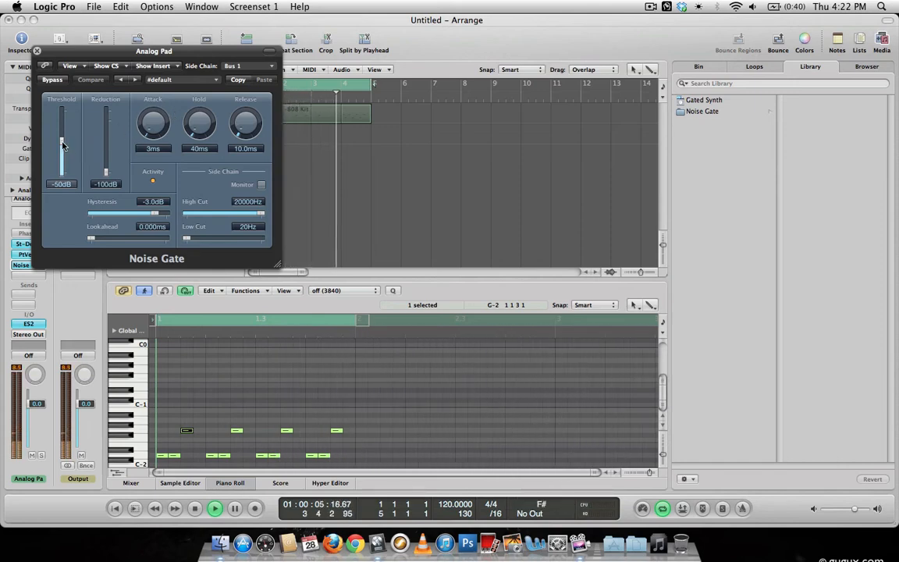
Set the Noise Gate's threshold to -24 dB, attack to 24 ms and release to 48.7 ms while the loop plays.
{"action": "left_click_drag", "start_coordinate": [62, 145], "coordinate": [62, 140]}
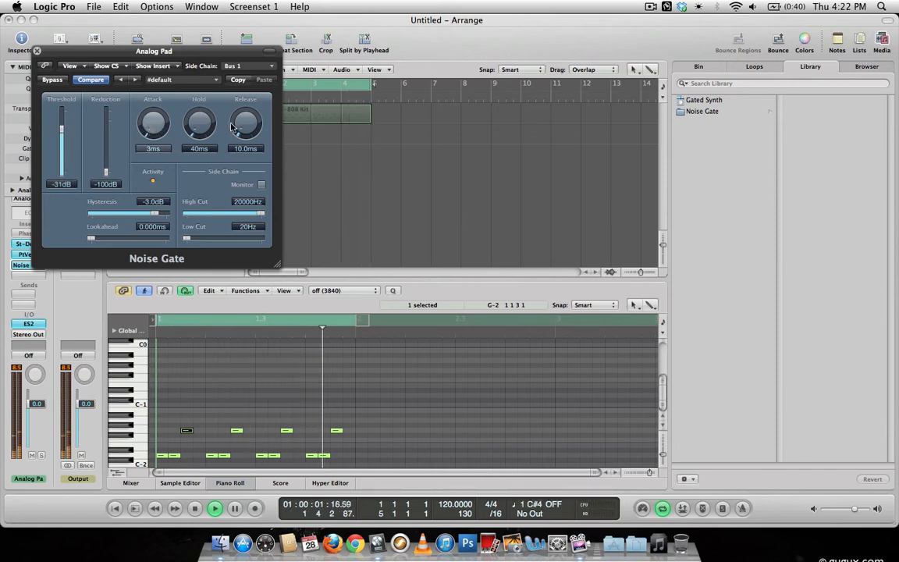
{"action": "left_click_drag", "start_coordinate": [231, 127], "coordinate": [246, 110]}
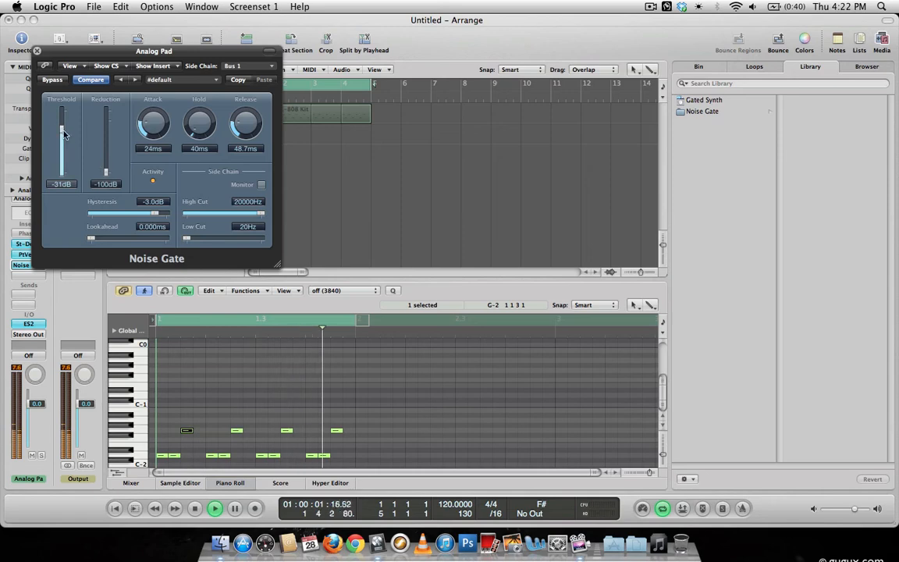
{"action": "left_click_drag", "start_coordinate": [63, 133], "coordinate": [64, 129]}
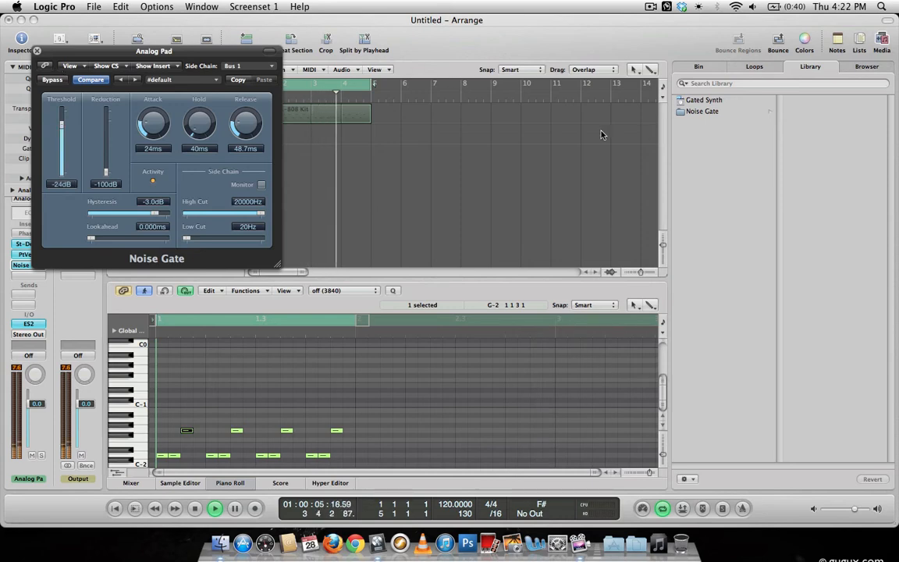
Audition Synth Bass sounds for the ES2 synth and load Punch Trance Bass, with the Noise Gate window moved clear of the channel strip.
{"action": "left_click_drag", "start_coordinate": [104, 55], "coordinate": [460, 167]}
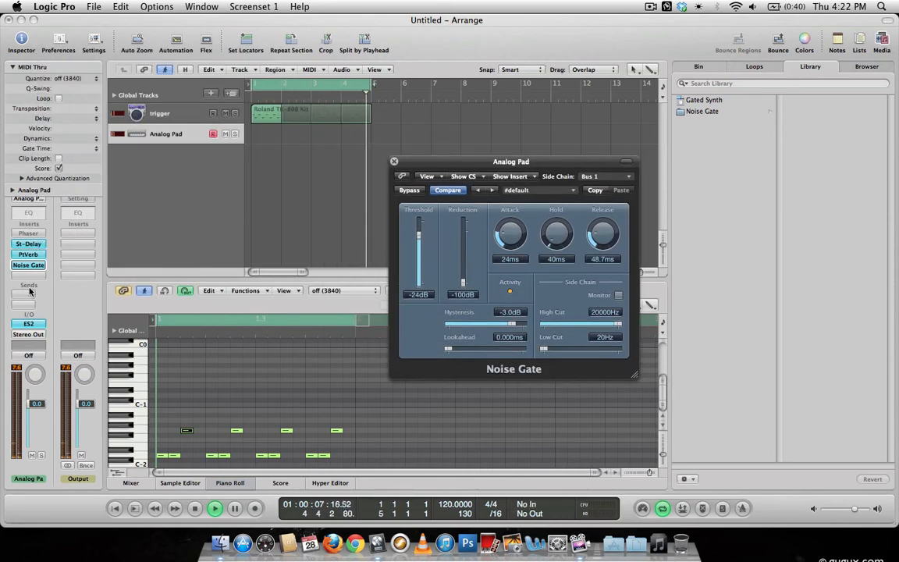
{"action": "left_click", "coordinate": [29, 323]}
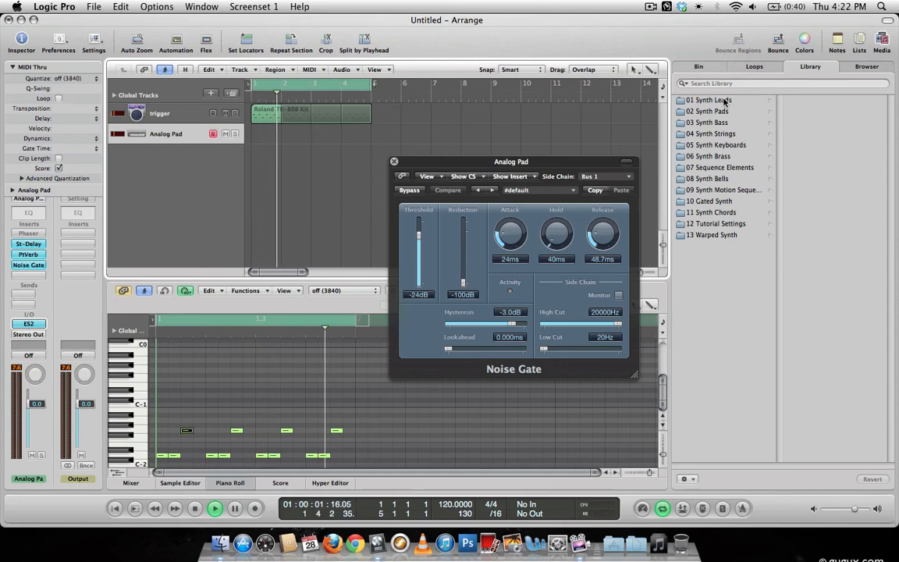
{"action": "left_click", "coordinate": [722, 99]}
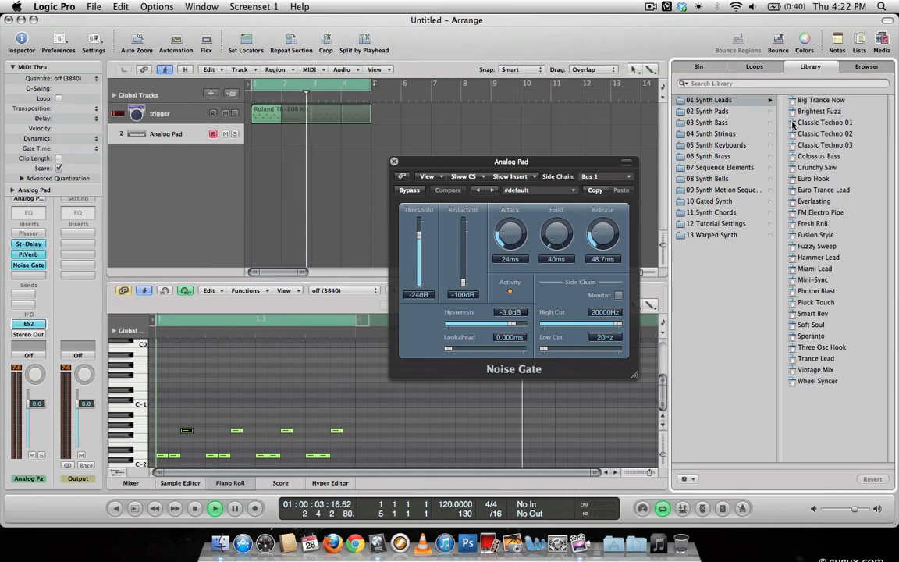
{"action": "left_click", "coordinate": [711, 122]}
{"action": "left_click", "coordinate": [819, 123]}
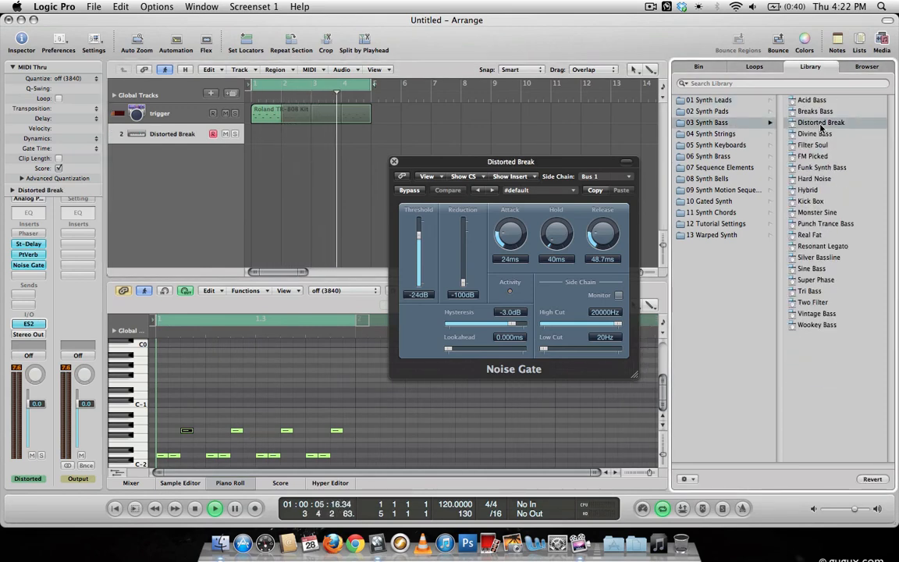
{"action": "left_click", "coordinate": [808, 100]}
{"action": "left_click", "coordinate": [825, 223]}
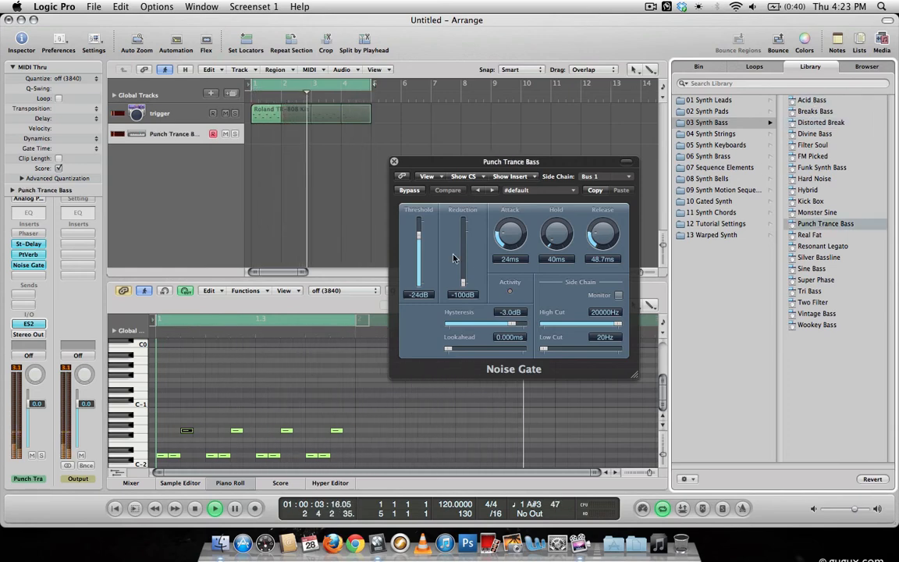
Try a Noise Gate threshold of -29 dB and load the saved Gated Synth setting.
{"action": "left_click_drag", "start_coordinate": [419, 235], "coordinate": [419, 240]}
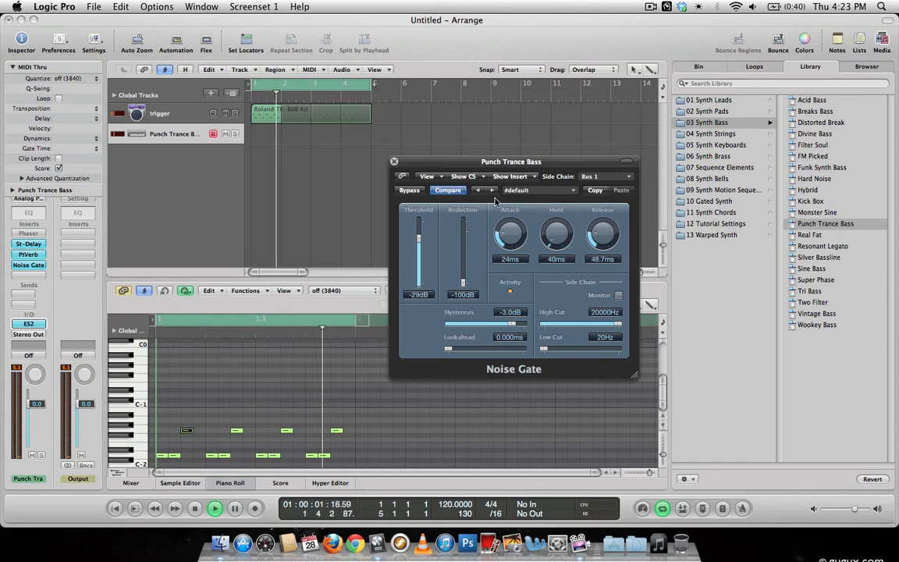
{"action": "left_click", "coordinate": [528, 190]}
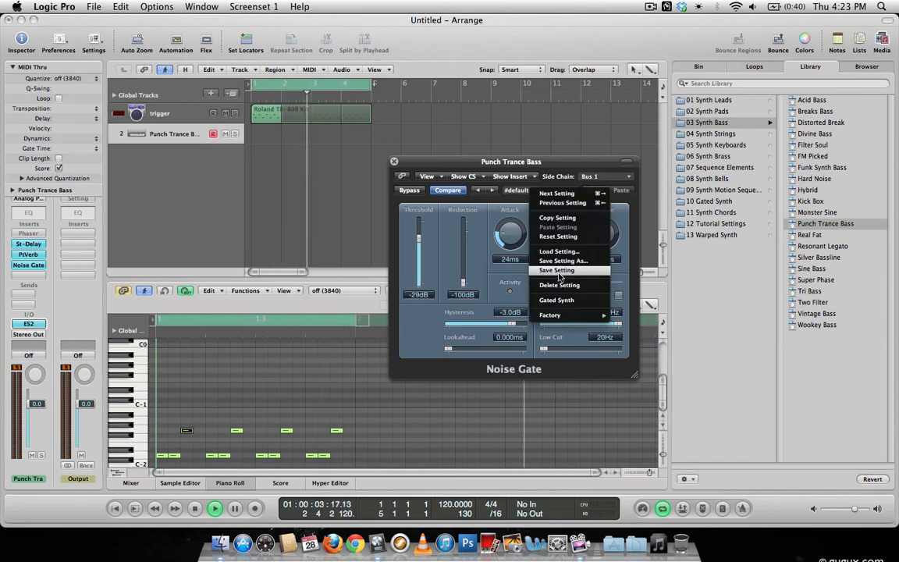
{"action": "left_click", "coordinate": [559, 302]}
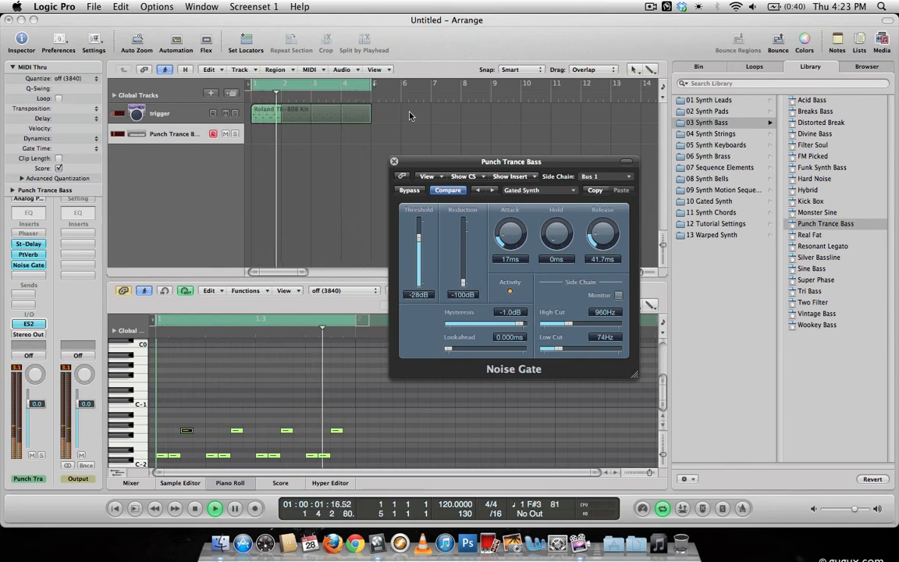
Audition Real Fat and Filter Passages on the ES2 synth and load Big Trance Now from Synth Leads.
{"action": "left_click", "coordinate": [813, 237]}
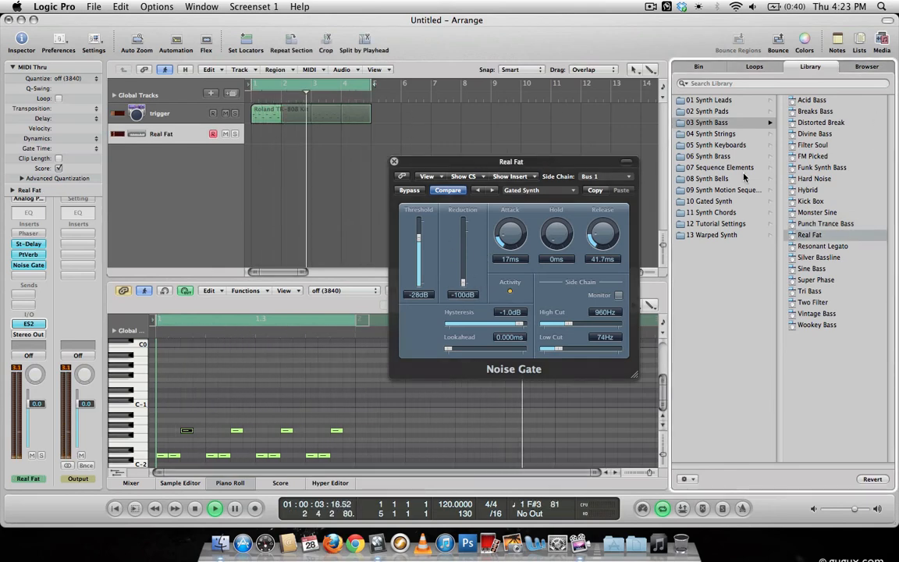
{"action": "left_click", "coordinate": [705, 112]}
{"action": "left_click", "coordinate": [877, 190]}
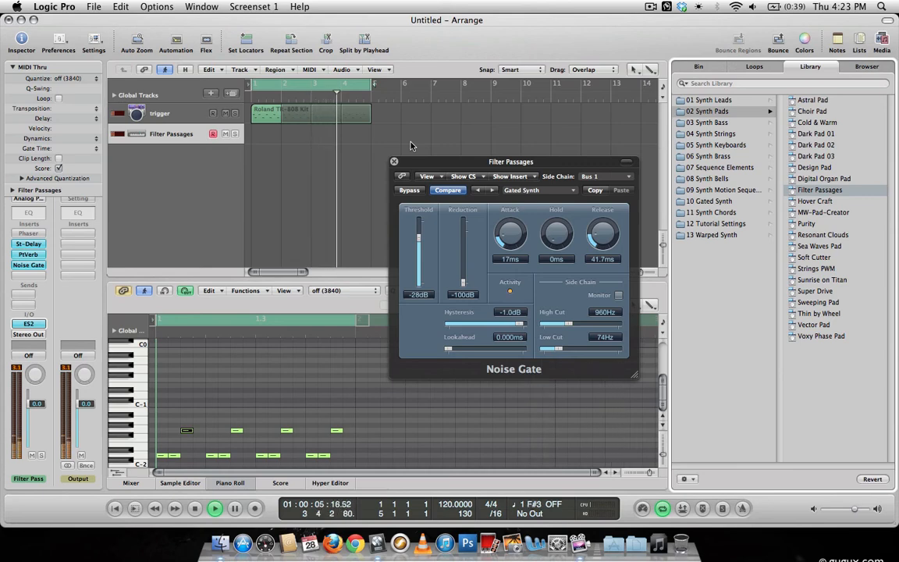
{"action": "left_click", "coordinate": [709, 100]}
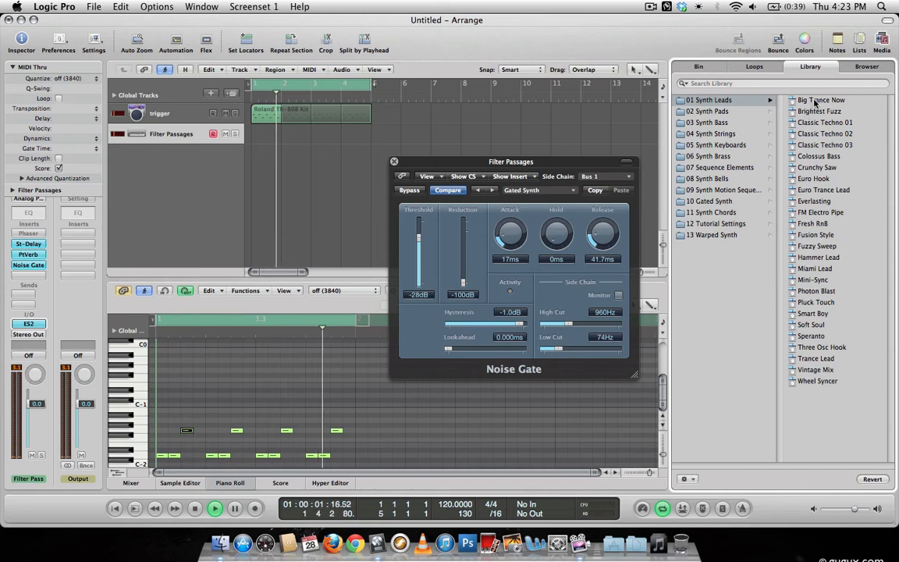
{"action": "left_click", "coordinate": [816, 101]}
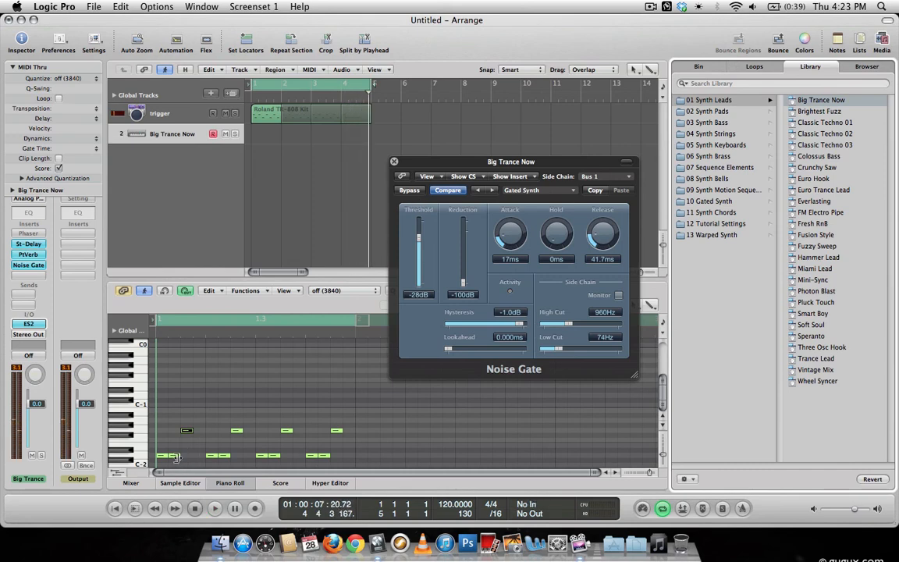
Remove the trigger pattern's second and fourth low notes, raise the low note on beat 2 to G-2, and play the loop.
{"action": "left_click_drag", "start_coordinate": [177, 460], "coordinate": [188, 459]}
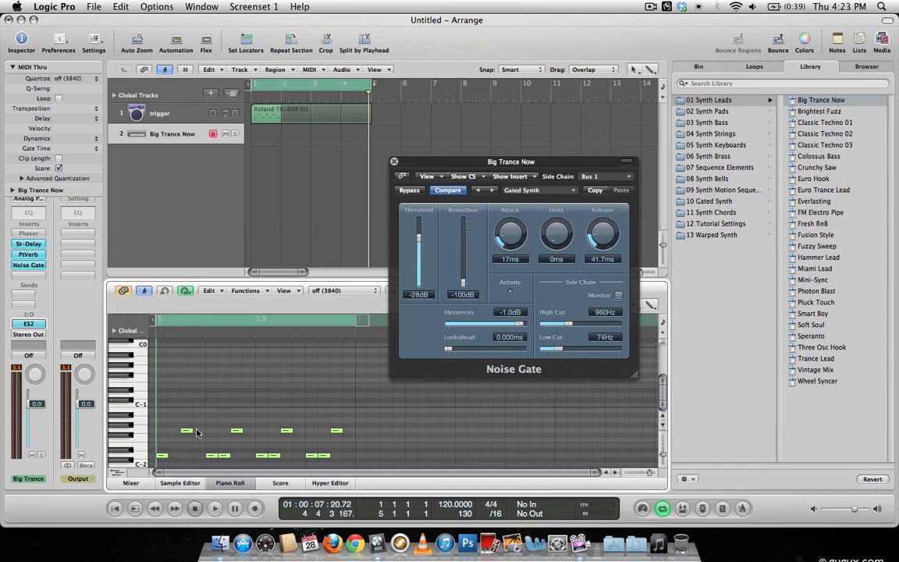
{"action": "left_click_drag", "start_coordinate": [212, 456], "coordinate": [214, 435]}
{"action": "key", "text": "space"}
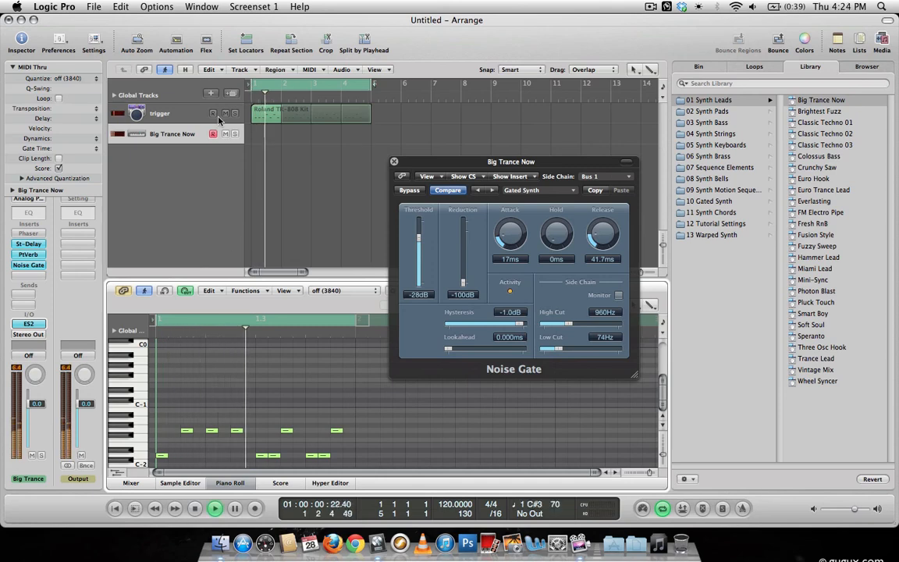